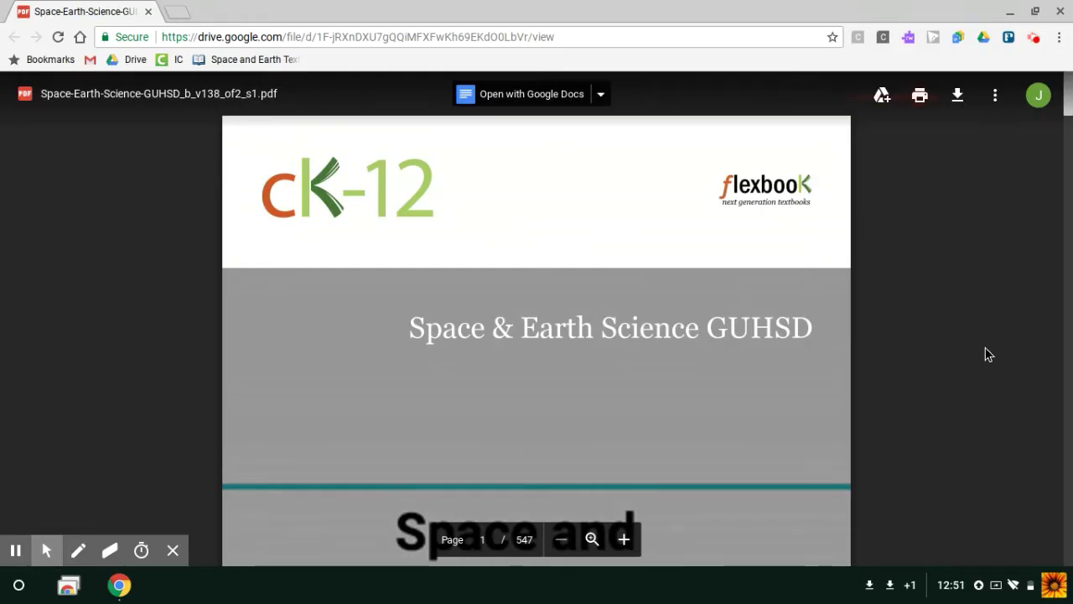
Download Space-Earth-Science-GUHSD_b_v138_of2_s1.pdf from the Drive viewer and dismiss the notification
{"action": "left_click", "coordinate": [957, 94]}
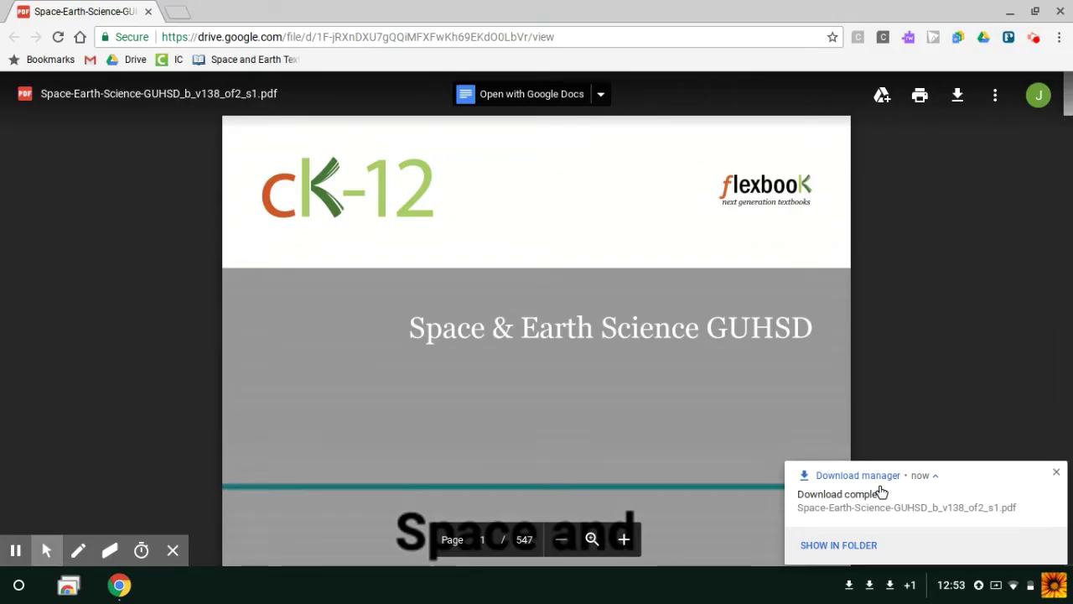
{"action": "left_click", "coordinate": [1056, 475]}
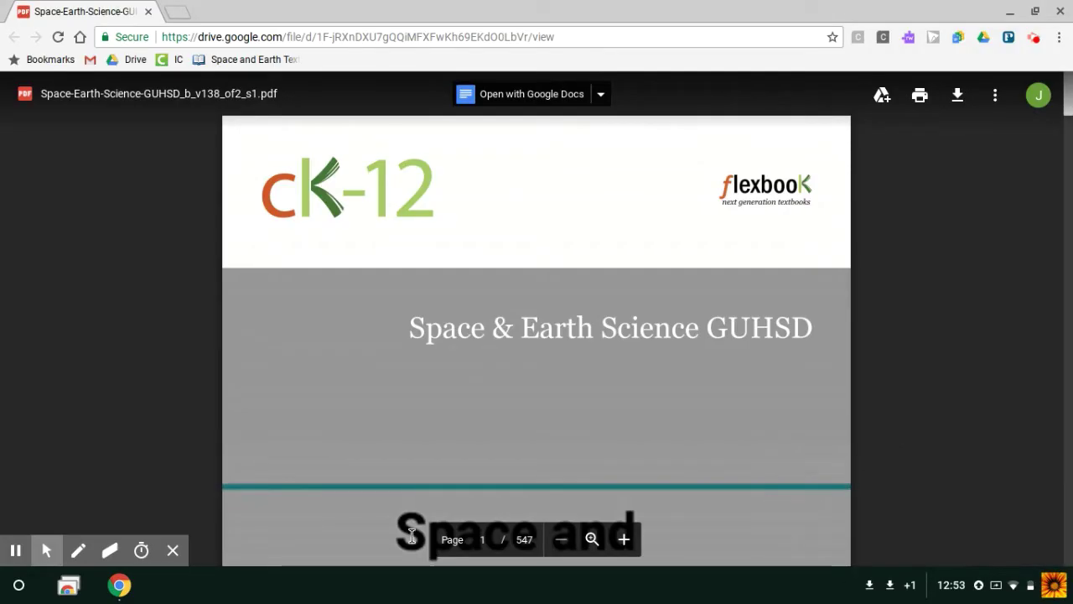
Close Chrome and launch the Files app from the full app list, showing My files
{"action": "left_click", "coordinate": [1061, 11]}
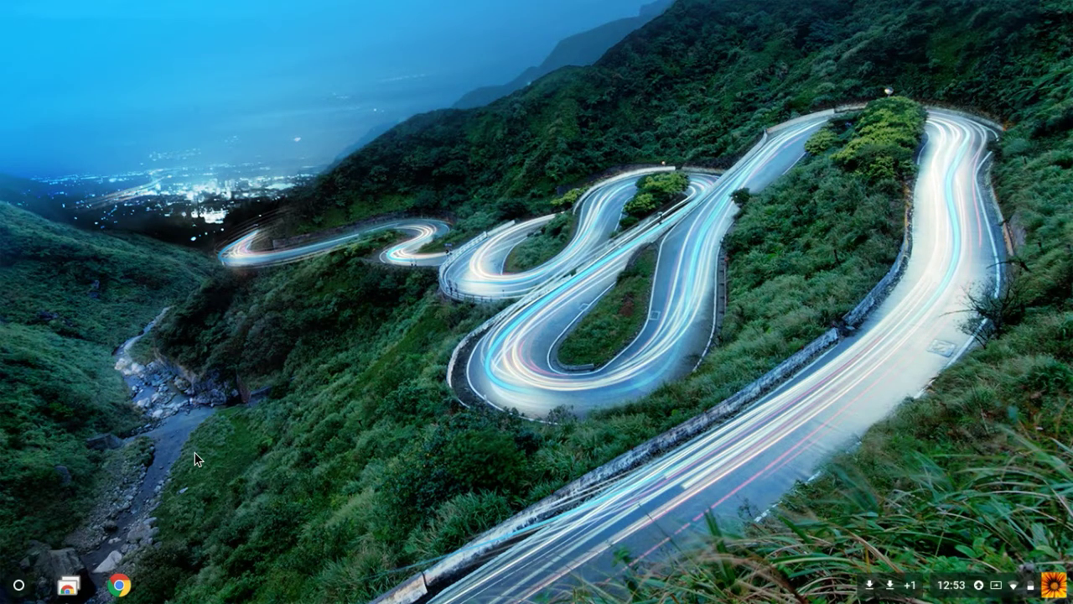
{"action": "left_click", "coordinate": [16, 590]}
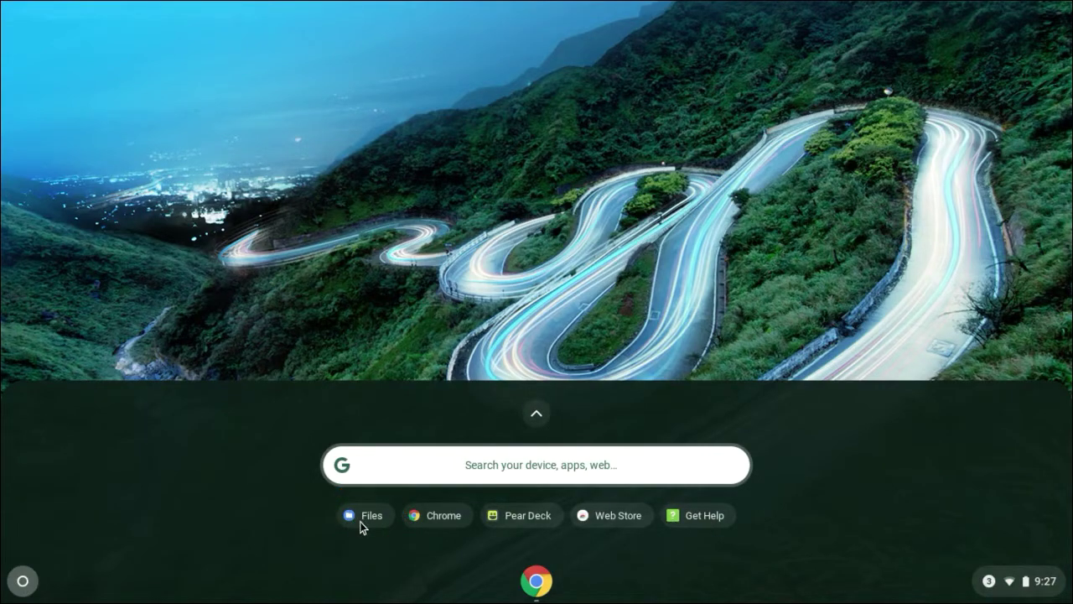
{"action": "left_click", "coordinate": [537, 416]}
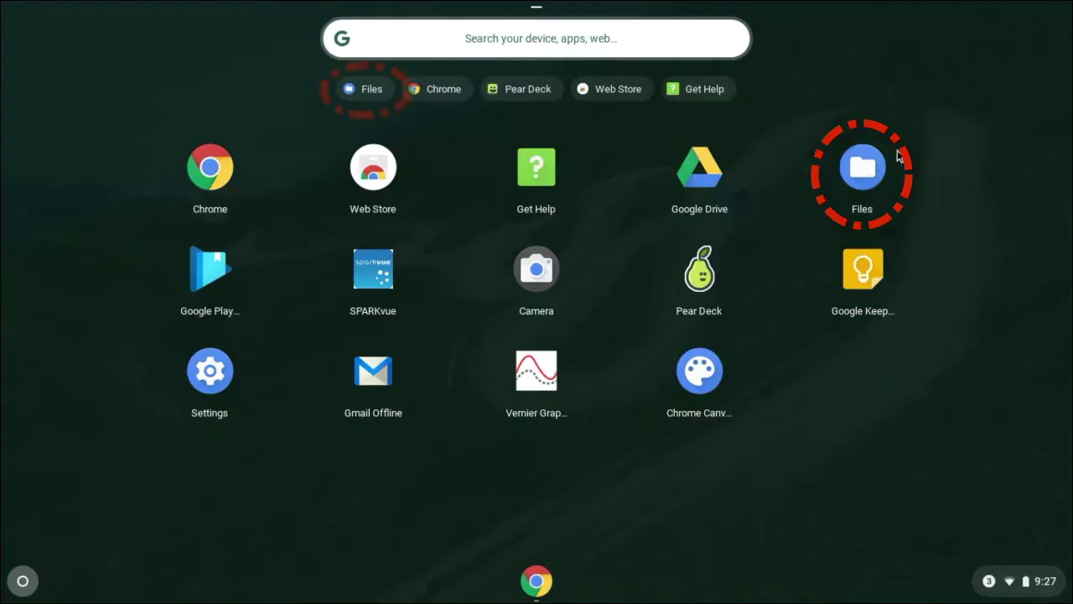
{"action": "left_click", "coordinate": [361, 92]}
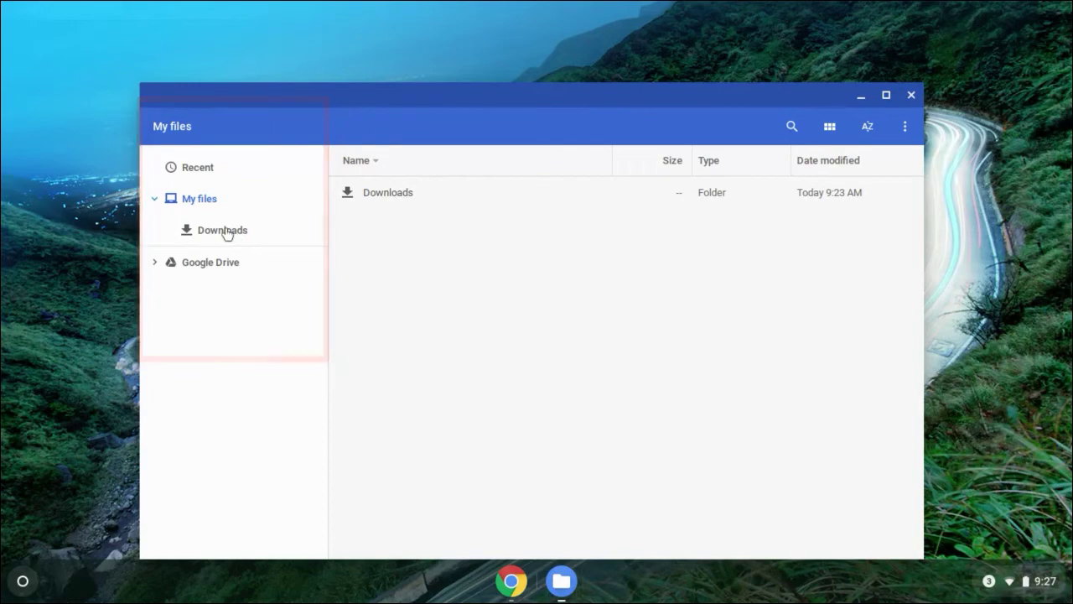
{"action": "left_click", "coordinate": [227, 233]}
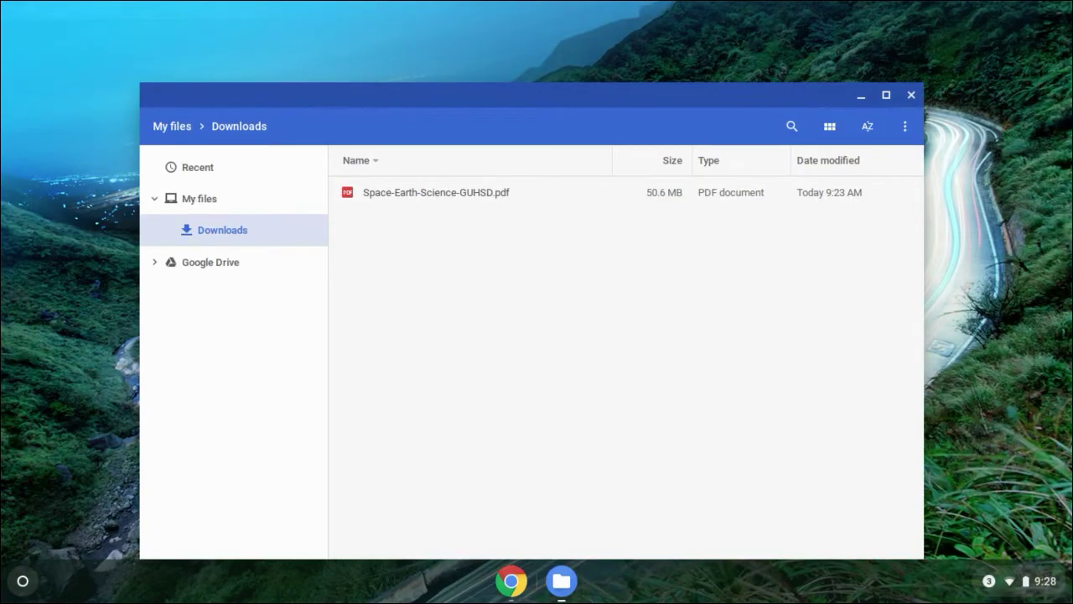
{"action": "left_click", "coordinate": [193, 201]}
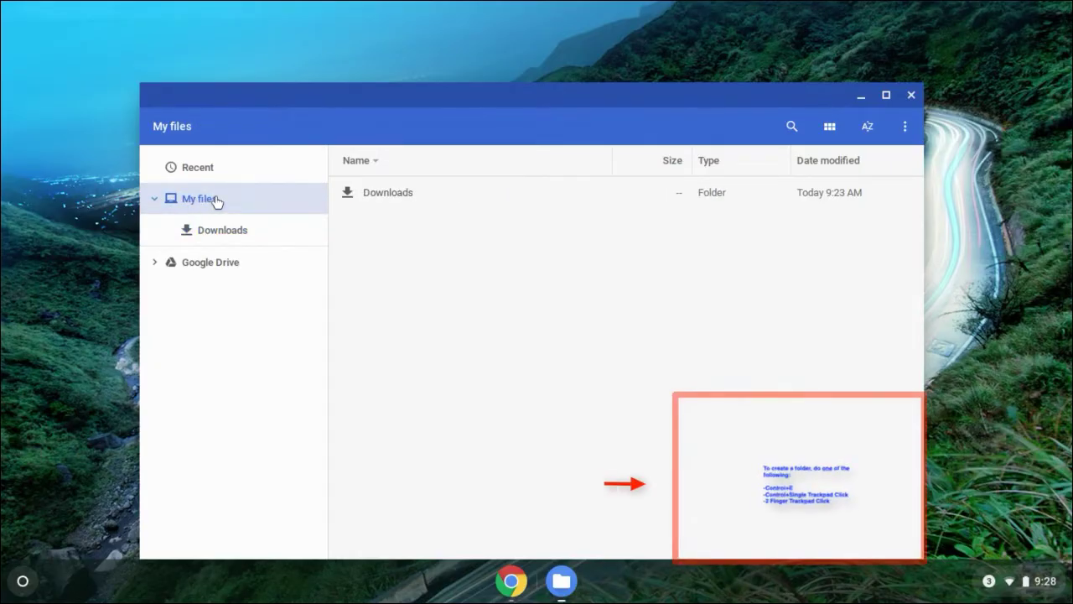
Create a new folder named 'Science Textbook' inside My files
{"action": "right_click", "coordinate": [216, 201]}
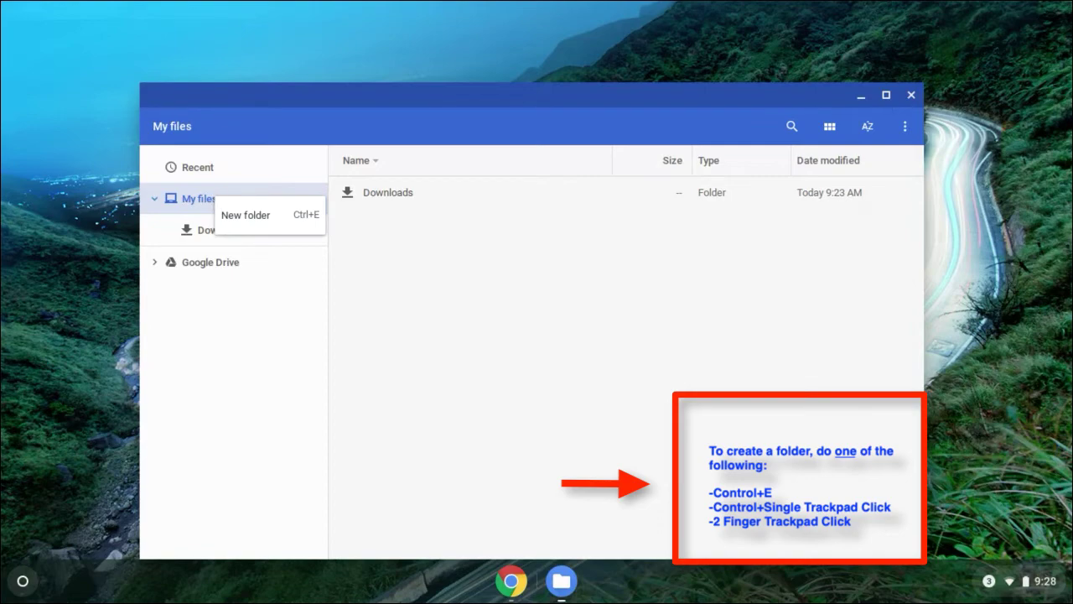
{"action": "left_click", "coordinate": [249, 217]}
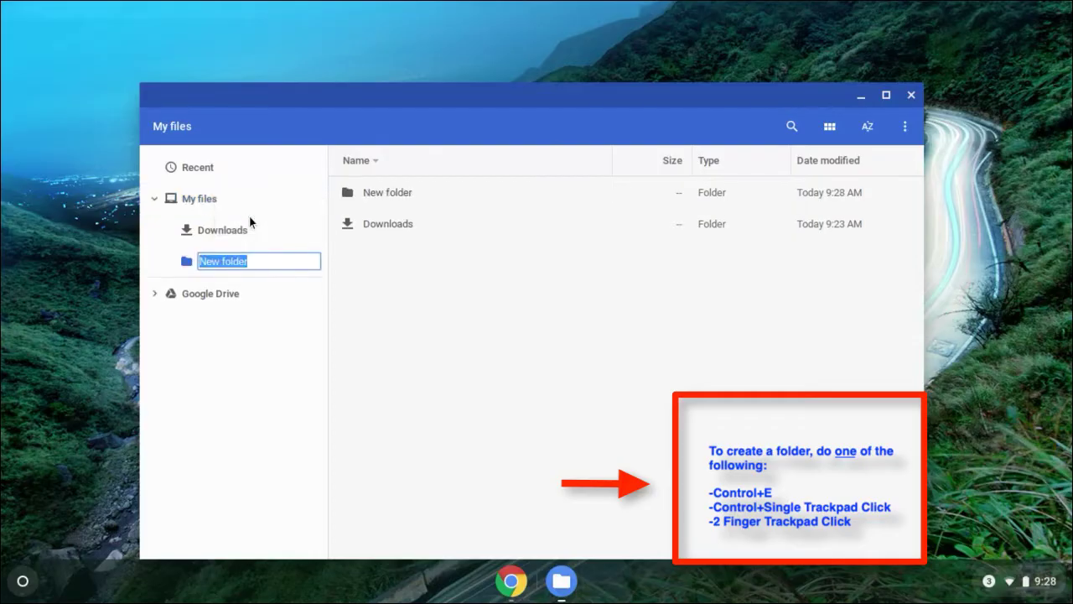
{"action": "type", "text": "Scien"}
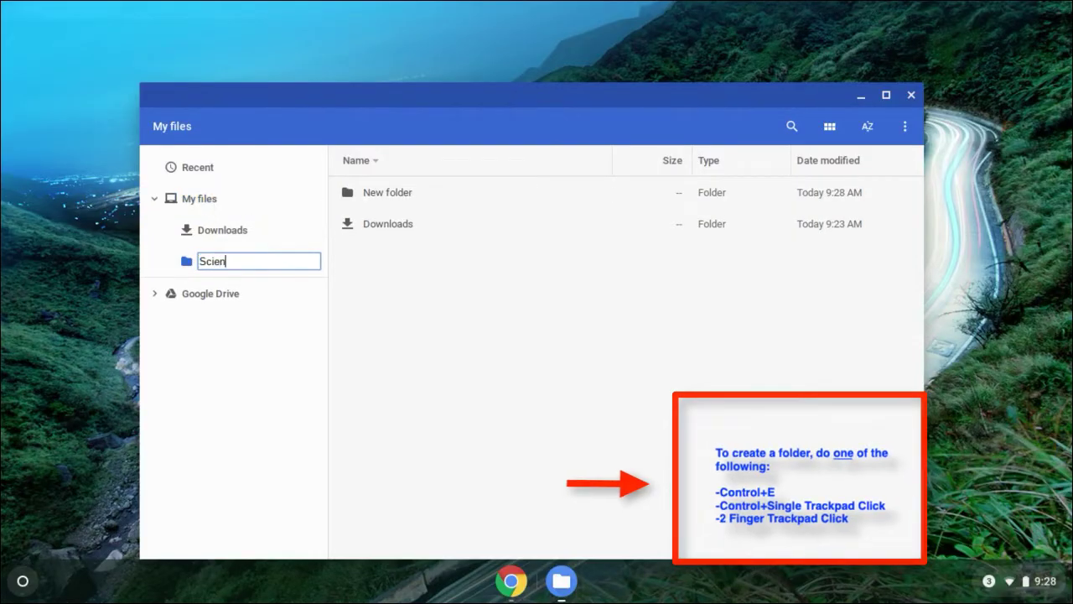
{"action": "type", "text": "ce Textb"}
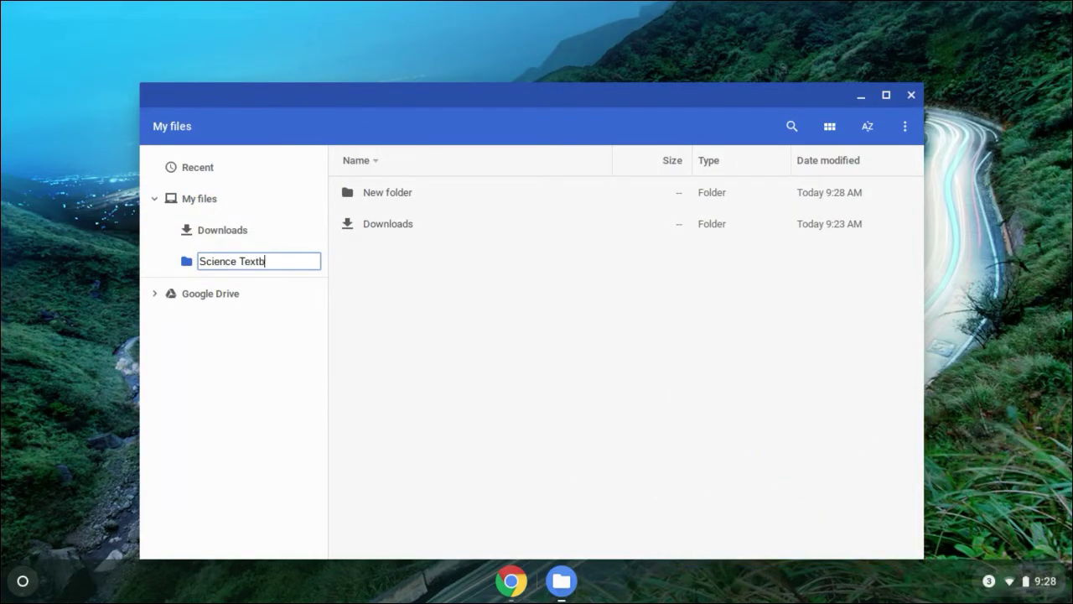
{"action": "type", "text": "ook"}
{"action": "key", "text": "Return"}
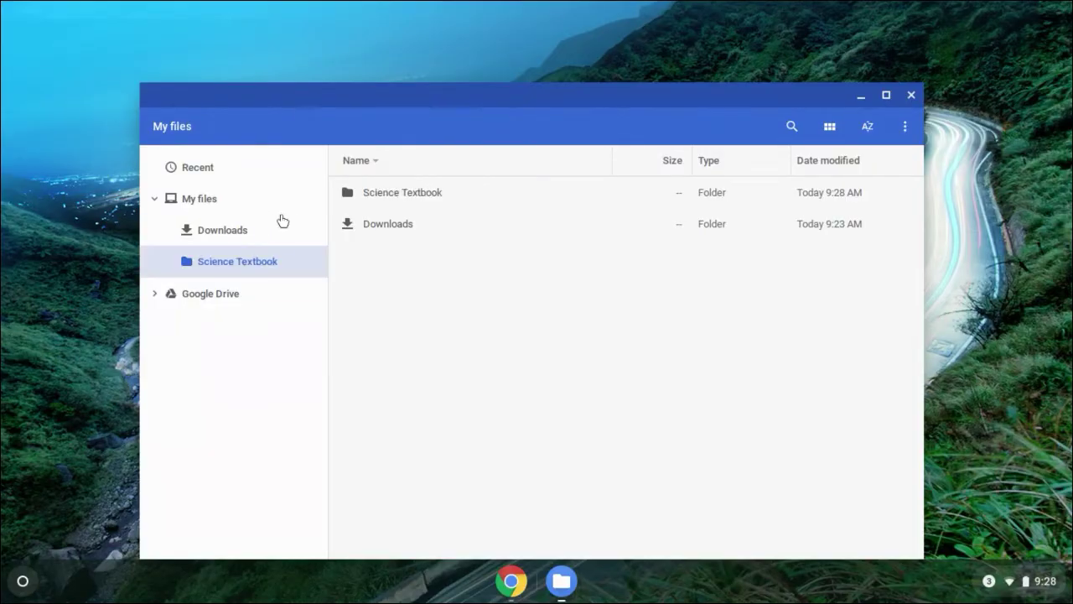
Move Space-Earth-Science-GUHSD.pdf from Downloads into Science Textbook, confirm it arrived, and close Files
{"action": "left_click", "coordinate": [232, 238]}
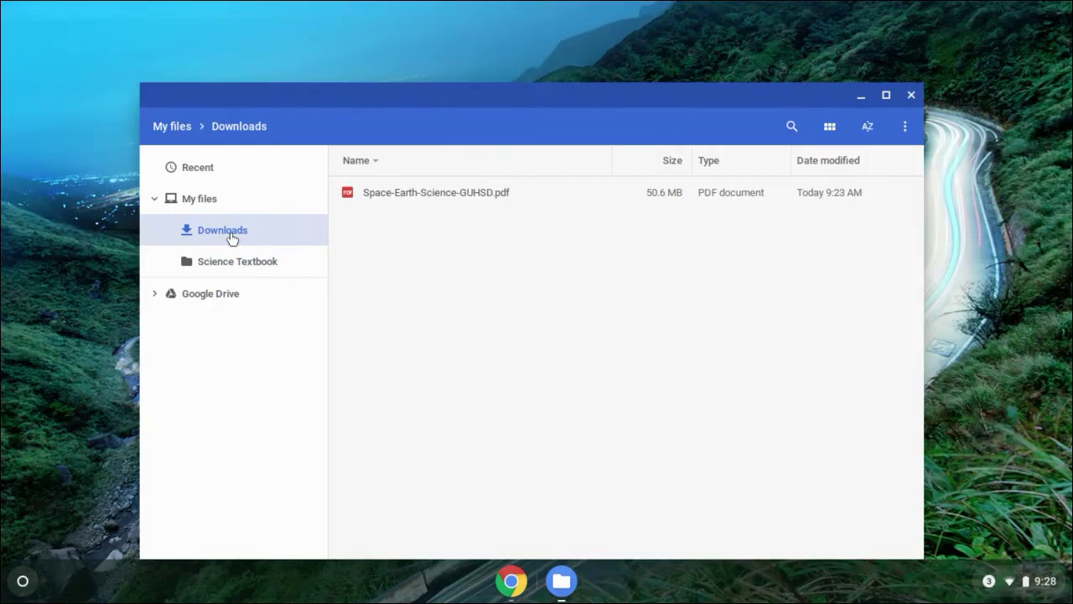
{"action": "left_click", "coordinate": [399, 193]}
{"action": "left_click_drag", "start_coordinate": [399, 194], "coordinate": [252, 261]}
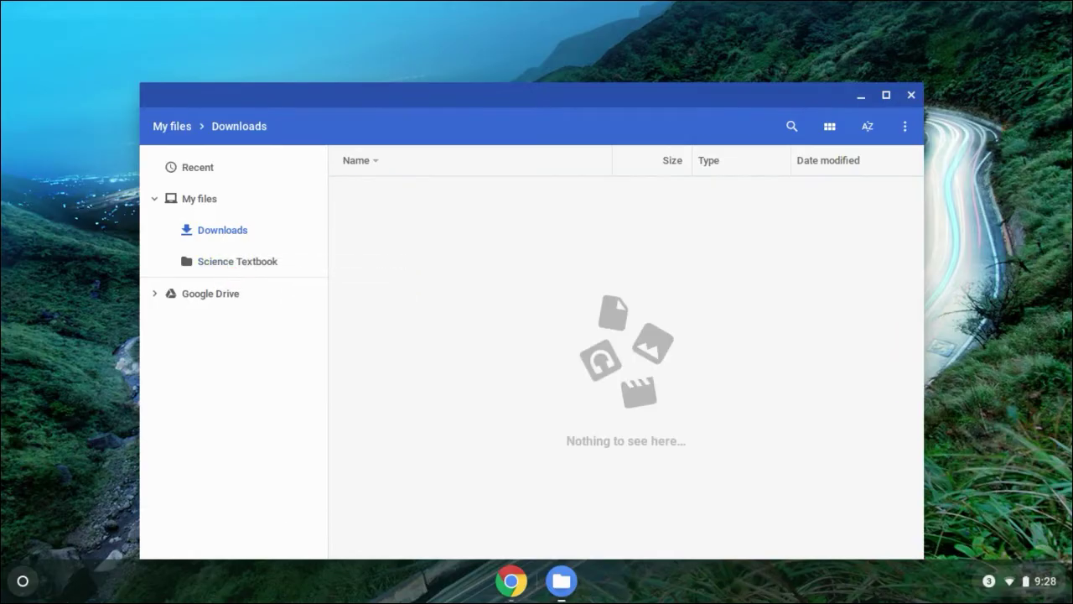
{"action": "left_click", "coordinate": [220, 262]}
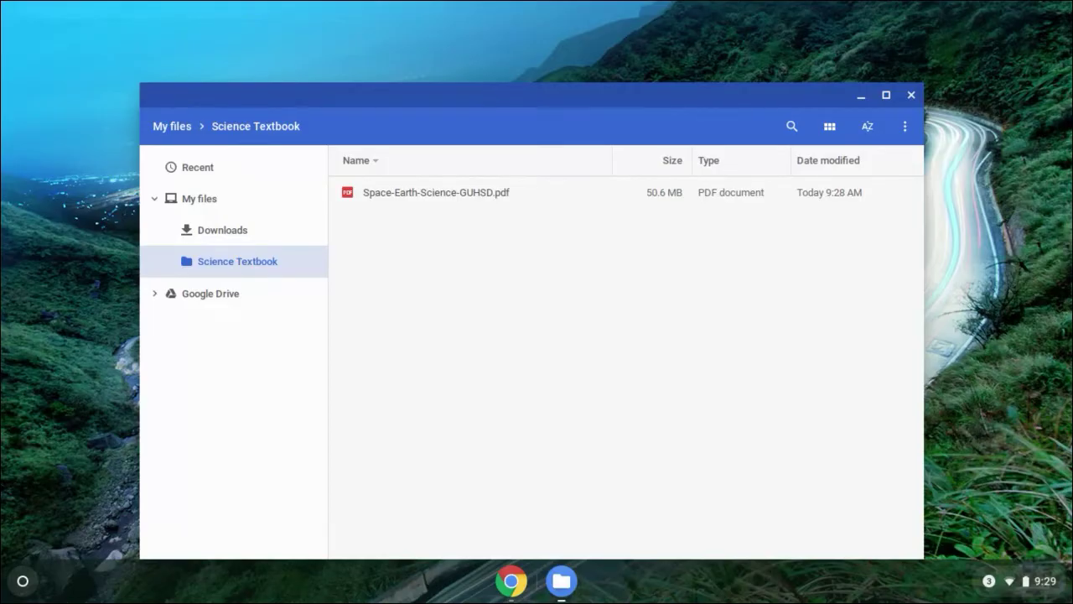
{"action": "left_click", "coordinate": [912, 97]}
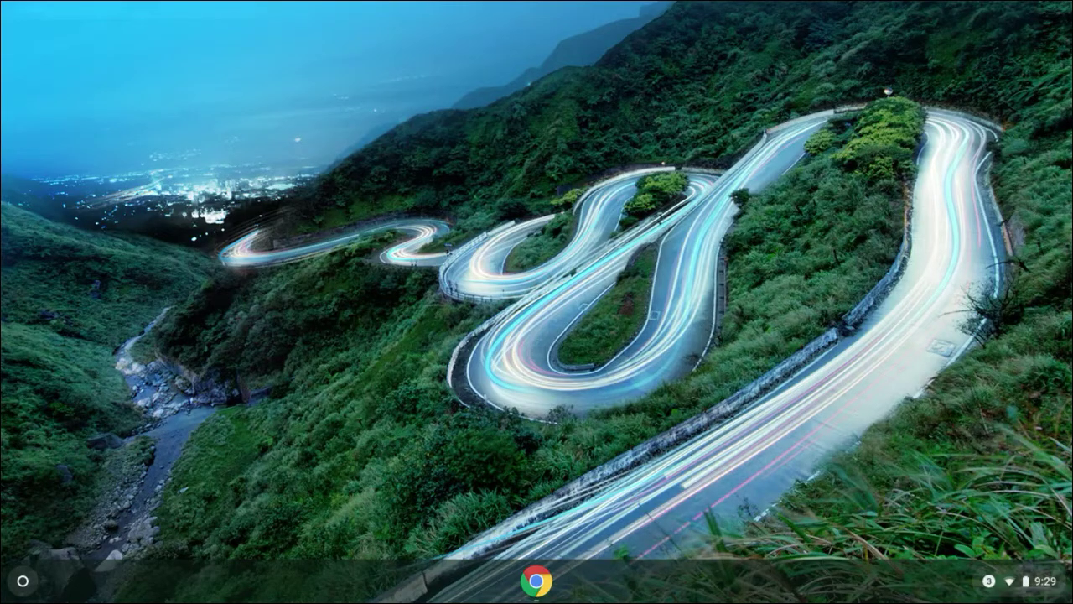
Launch Files and open Space-Earth-Science-GUHSD.pdf from Science Textbook in Chrome's PDF viewer
{"action": "left_click", "coordinate": [25, 582]}
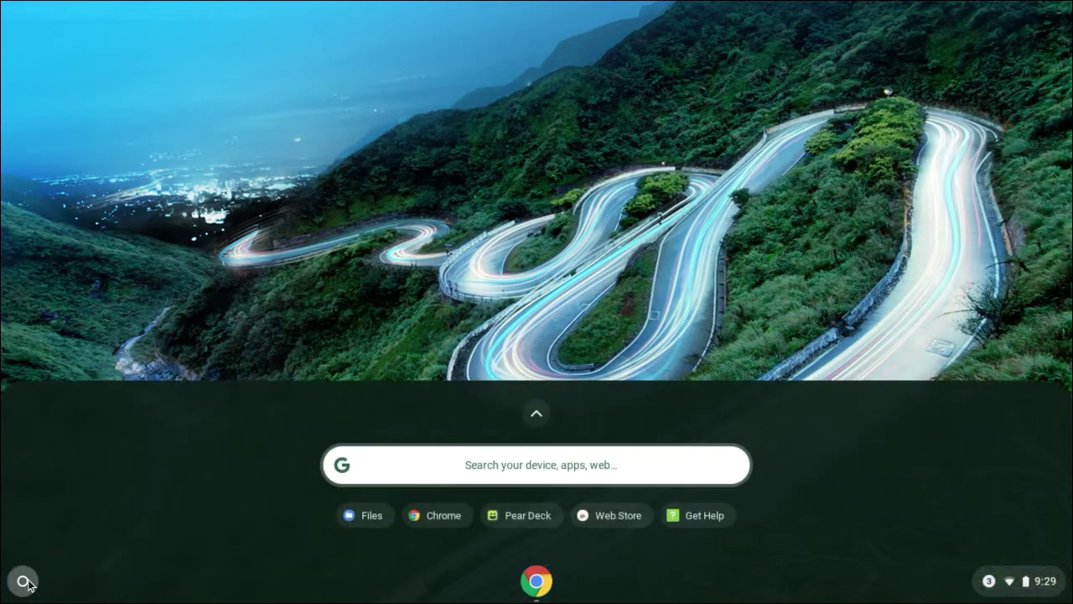
{"action": "left_click", "coordinate": [364, 515]}
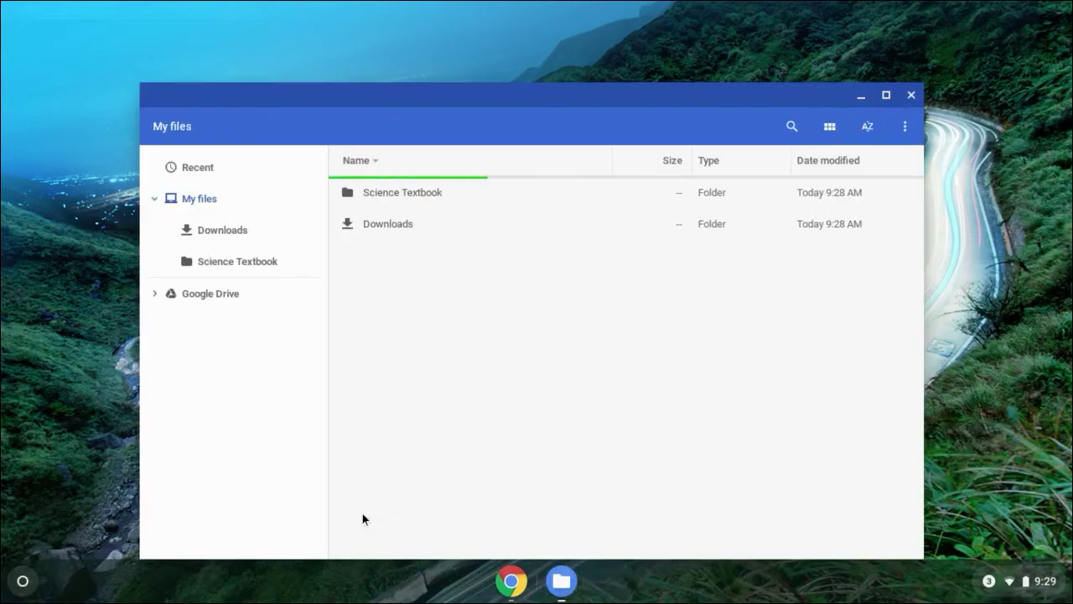
{"action": "left_click", "coordinate": [238, 263]}
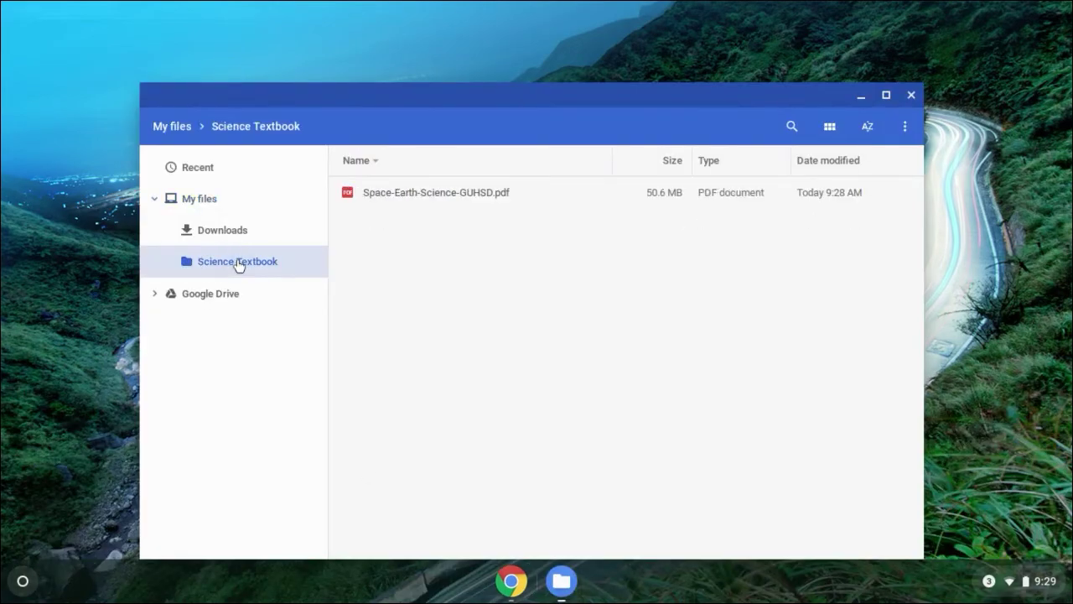
{"action": "double_click", "coordinate": [447, 198]}
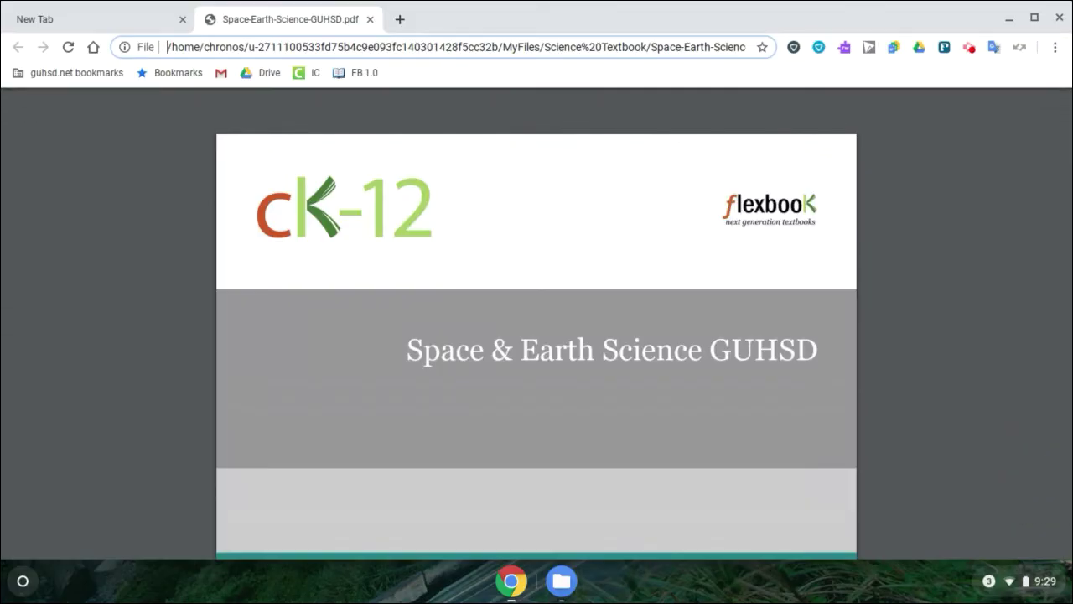
Scroll down and back up through the textbook PDF
{"action": "scroll", "coordinate": [537, 323], "scroll_direction": "down", "scroll_amount": 10}
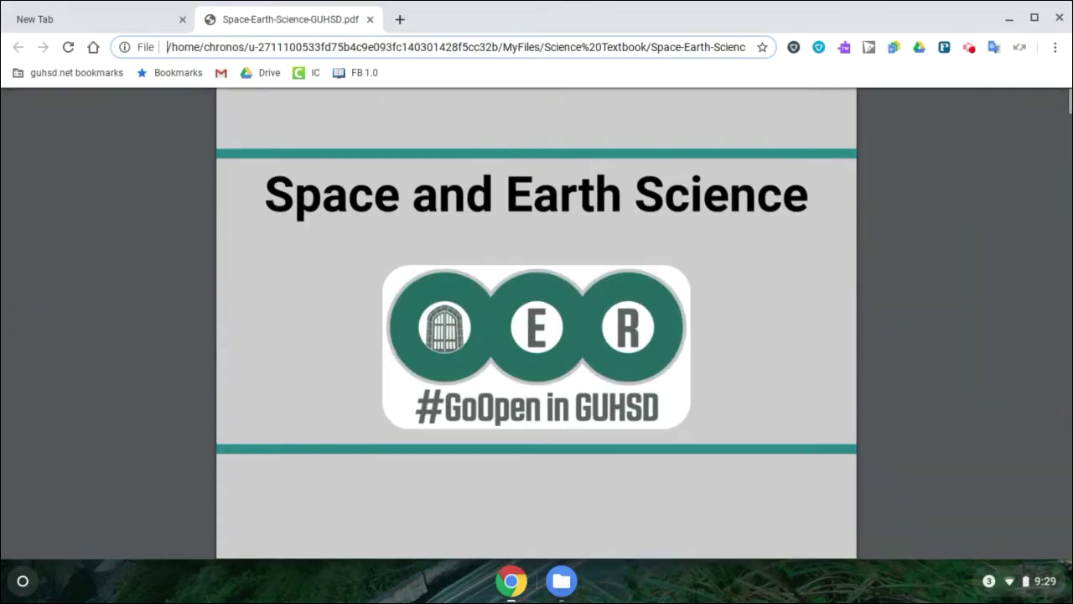
{"action": "scroll", "coordinate": [536, 323], "scroll_direction": "up", "scroll_amount": 10}
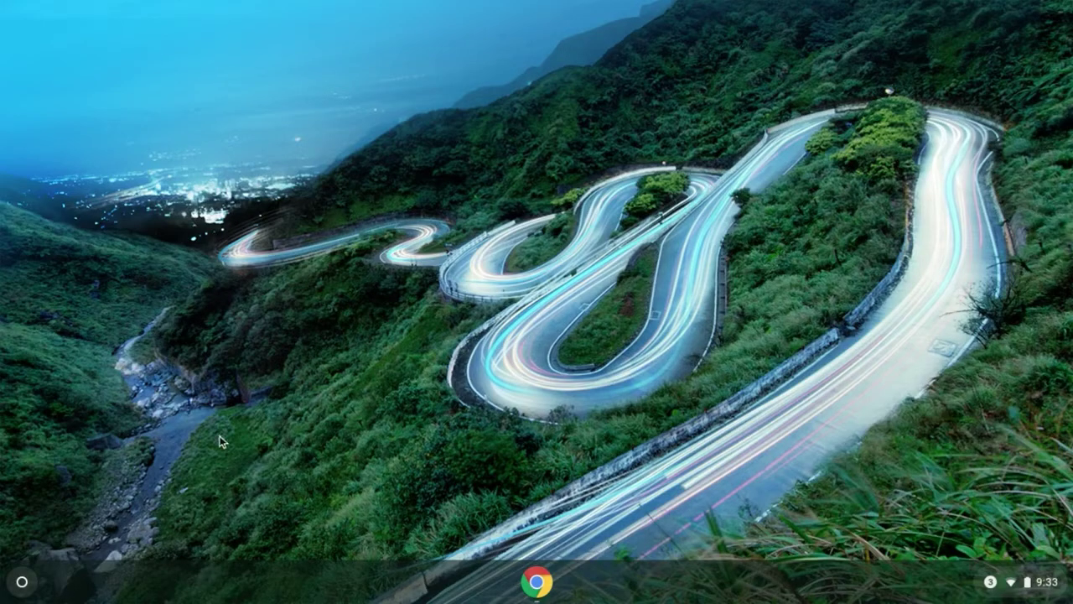
Reopen Space-Earth-Science-GUHSD.pdf in Chrome from the Science Textbook folder via Files
{"action": "left_click", "coordinate": [23, 584]}
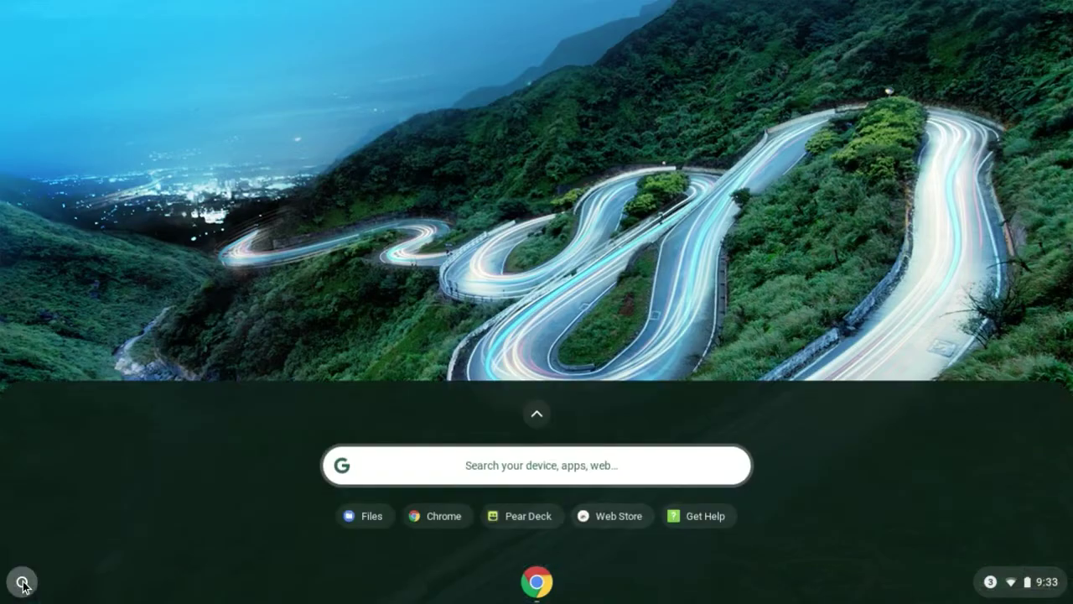
{"action": "left_click", "coordinate": [367, 515]}
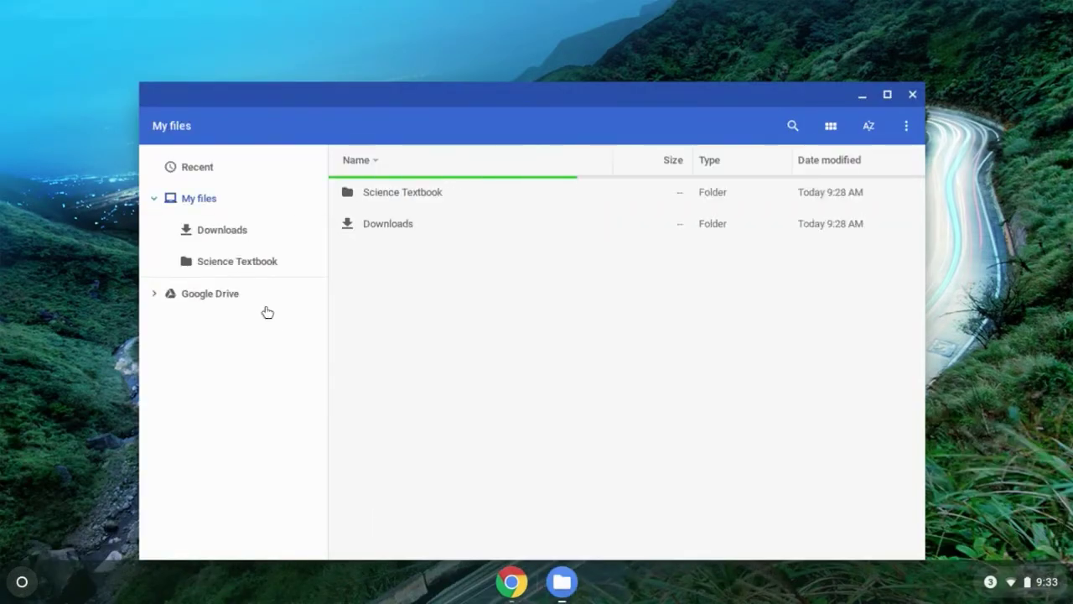
{"action": "left_click", "coordinate": [249, 264]}
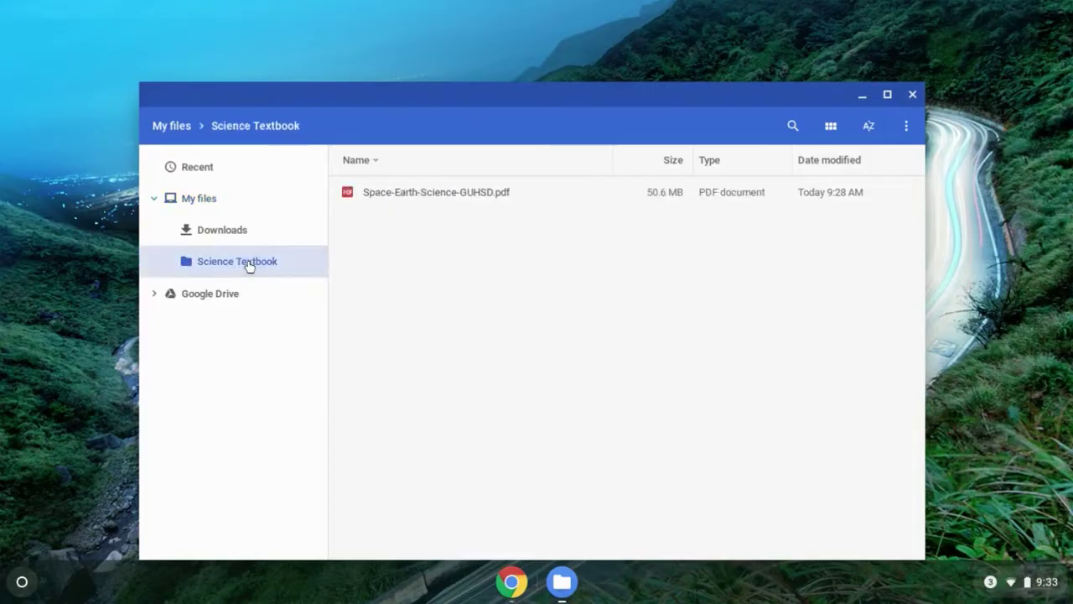
{"action": "double_click", "coordinate": [426, 195]}
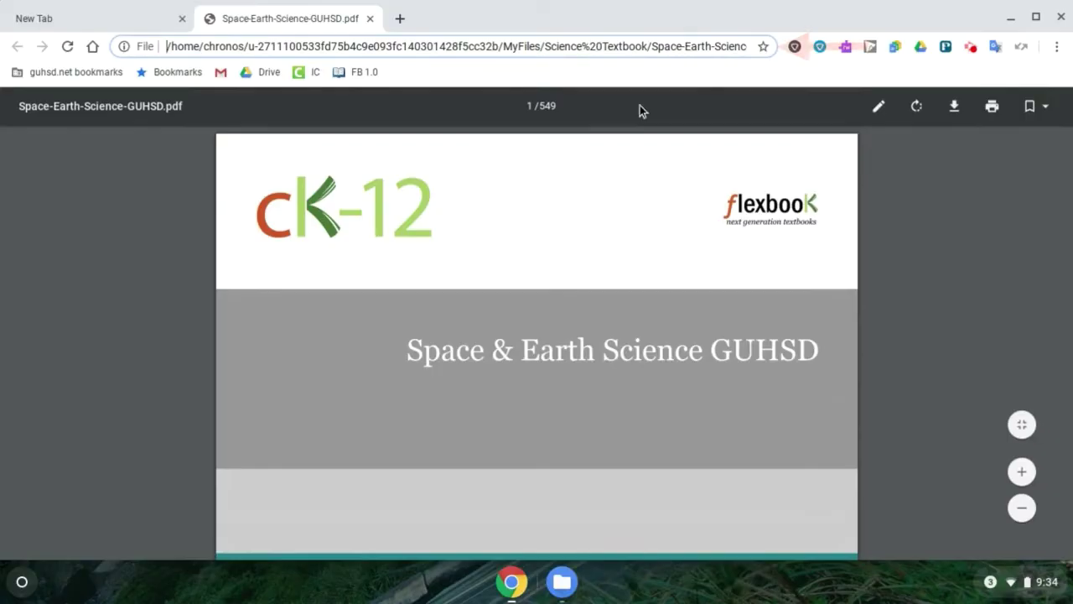
Bookmark the PDF on the bookmarks bar as 'Space-Earth-Science-Textbook'
{"action": "left_click", "coordinate": [764, 47]}
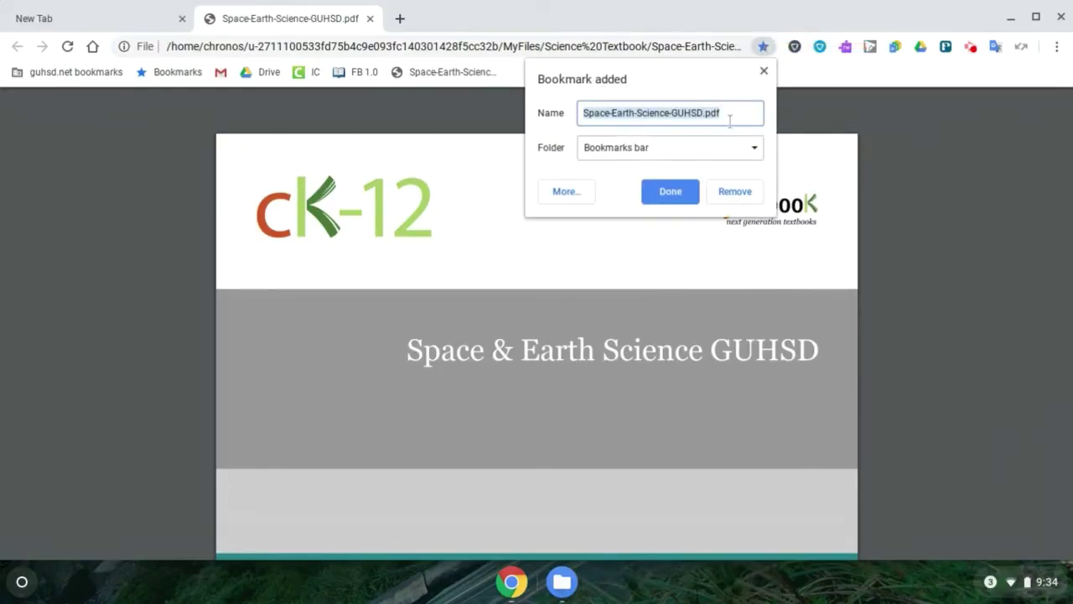
{"action": "left_click", "coordinate": [731, 118]}
{"action": "key", "text": "BackSpace"}
{"action": "key", "text": "BackSpace"}
{"action": "key", "text": "BackSpace"}
{"action": "key", "text": "BackSpace"}
{"action": "key", "text": "BackSpace"}
{"action": "key", "text": "BackSpace"}
{"action": "key", "text": "BackSpace"}
{"action": "key", "text": "BackSpace"}
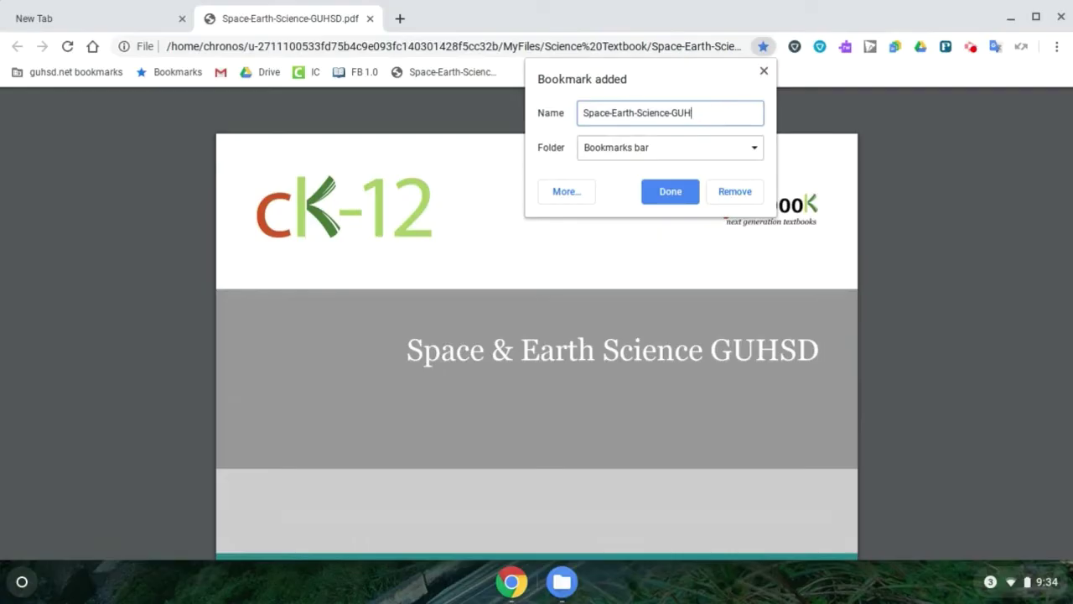
{"action": "key", "text": "BackSpace"}
{"action": "type", "text": "Textbook"}
{"action": "left_click", "coordinate": [665, 194]}
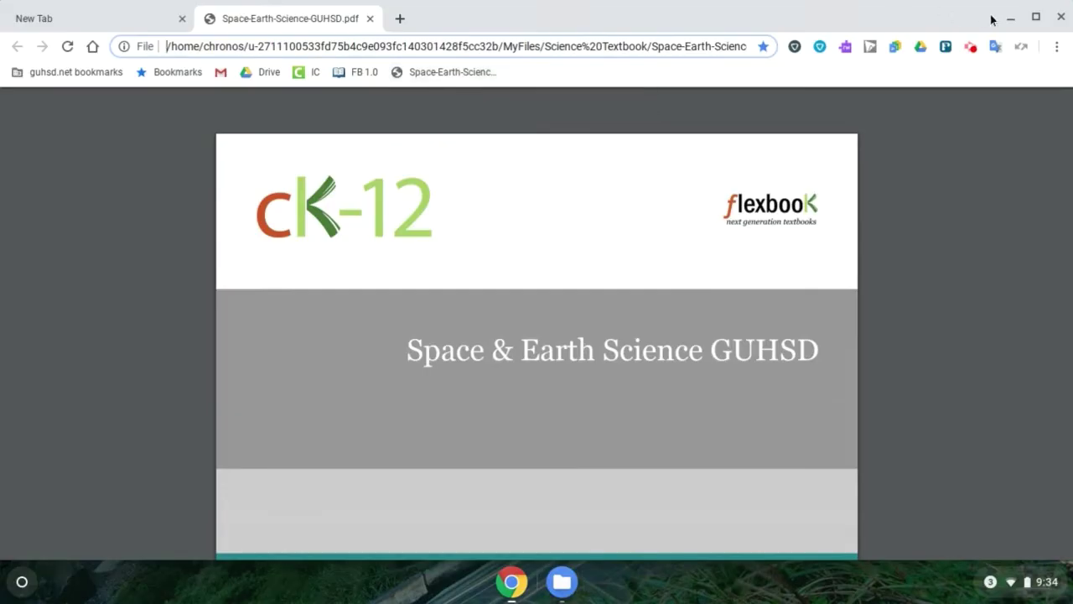
Close Chrome and Files, relaunch Chrome, and open the Space-Earth-Science-Textbook bookmark
{"action": "left_click", "coordinate": [1061, 25]}
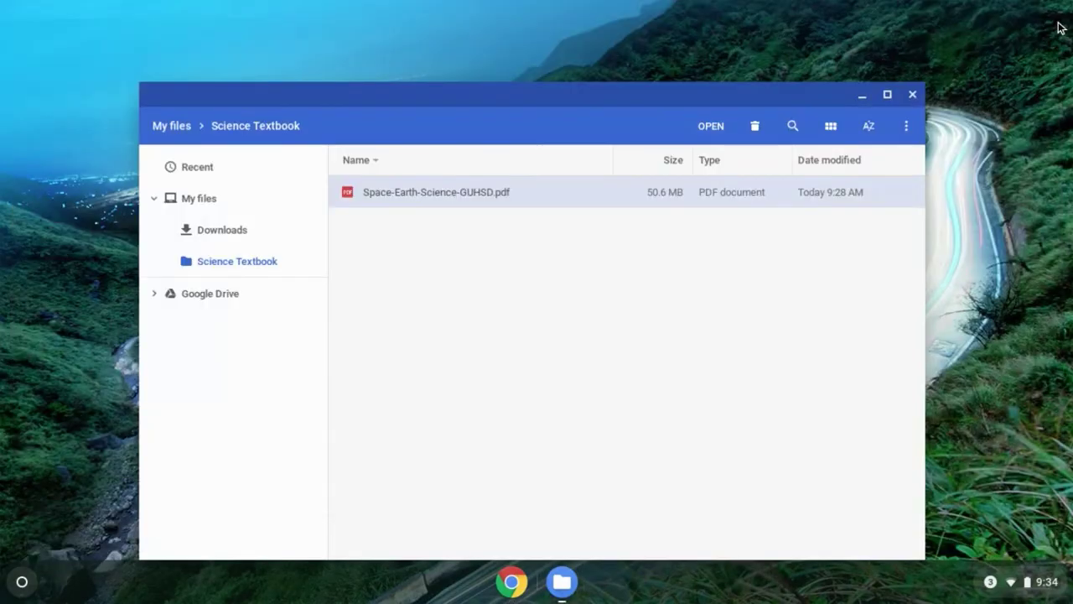
{"action": "left_click", "coordinate": [913, 94]}
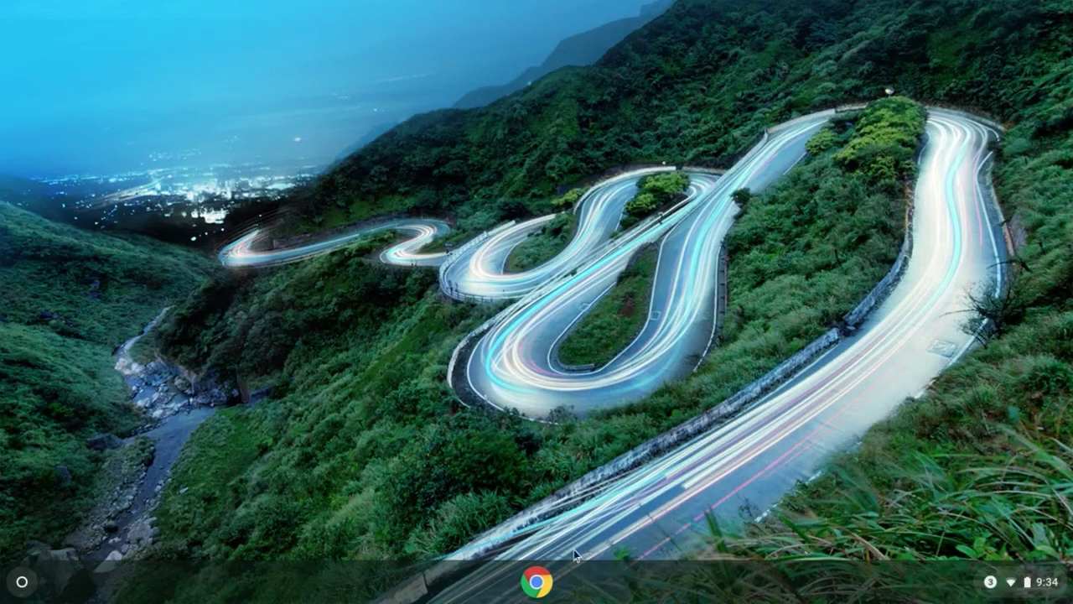
{"action": "left_click", "coordinate": [544, 590]}
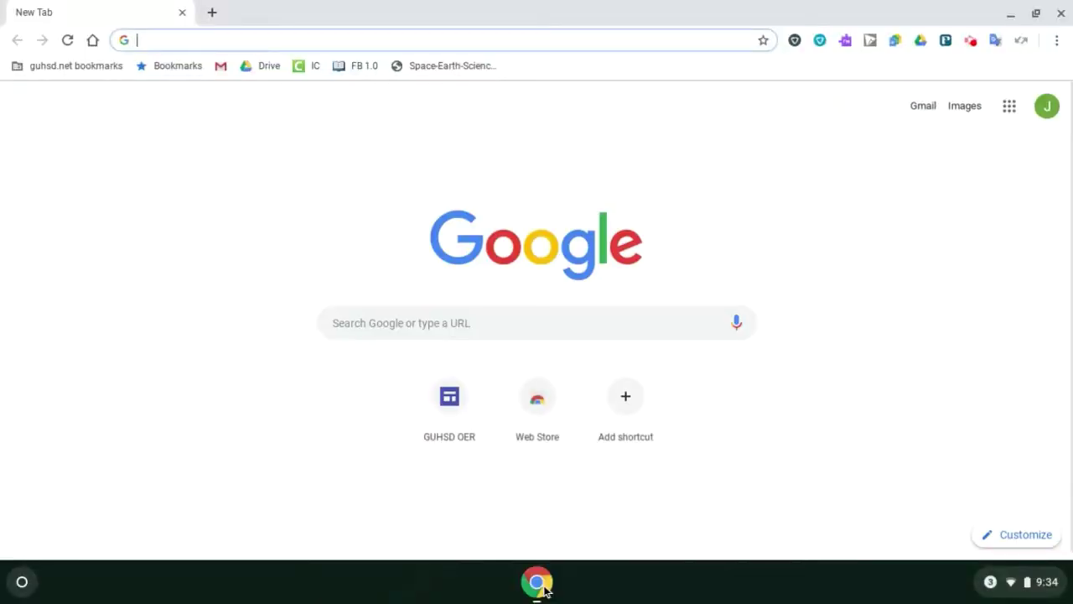
{"action": "left_click", "coordinate": [454, 67]}
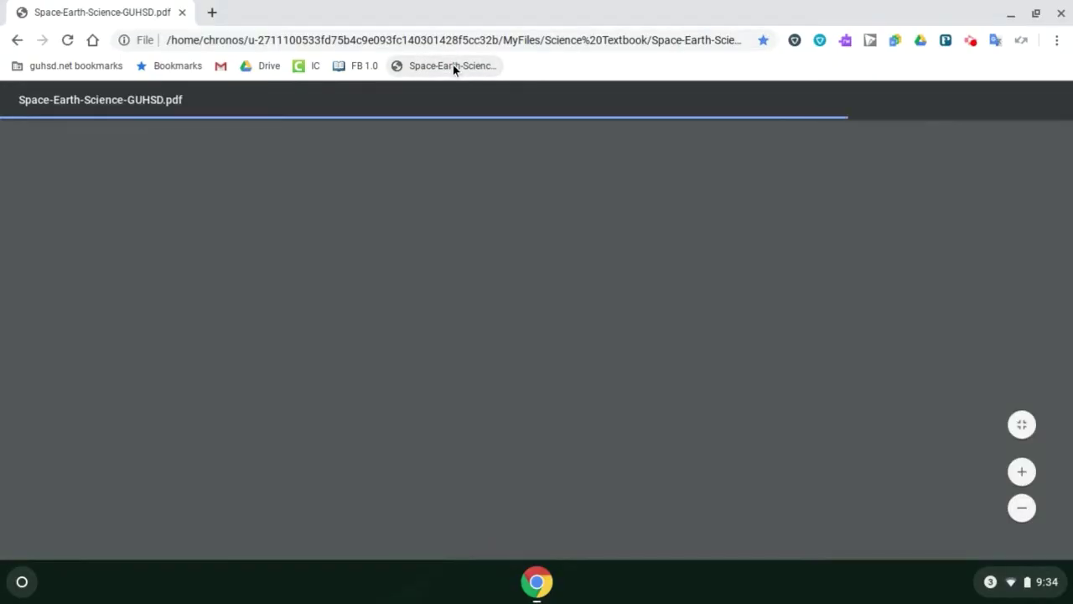